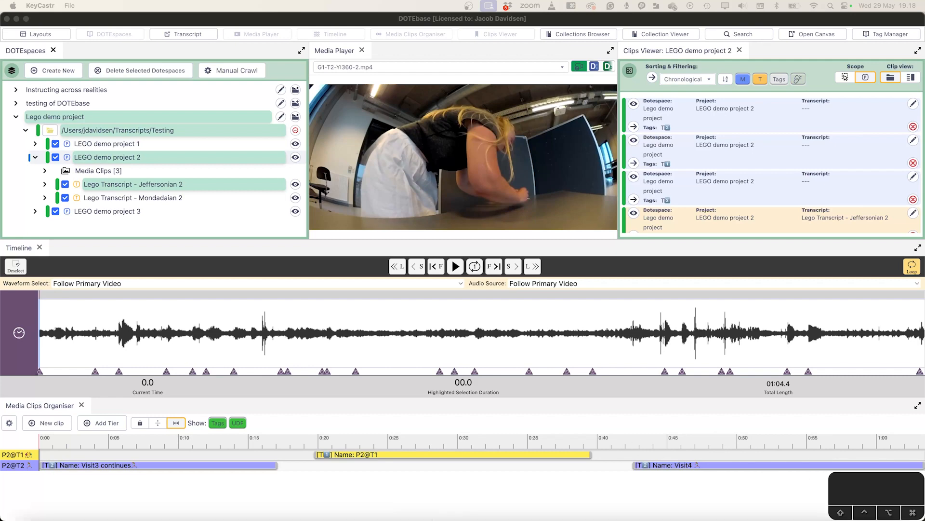
- Highlight the section from about 23.6 to 27.8 s on the timeline waveform
left_click(409, 407)
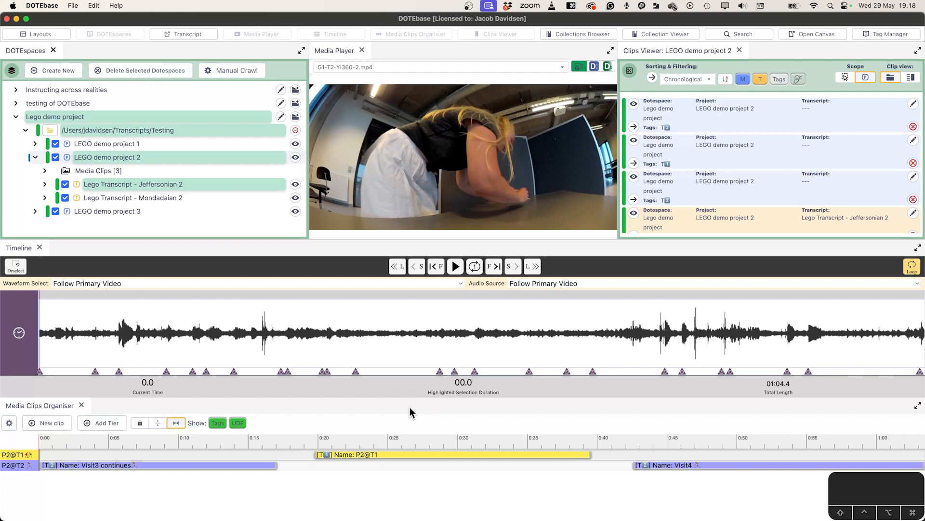
left_click(364, 326)
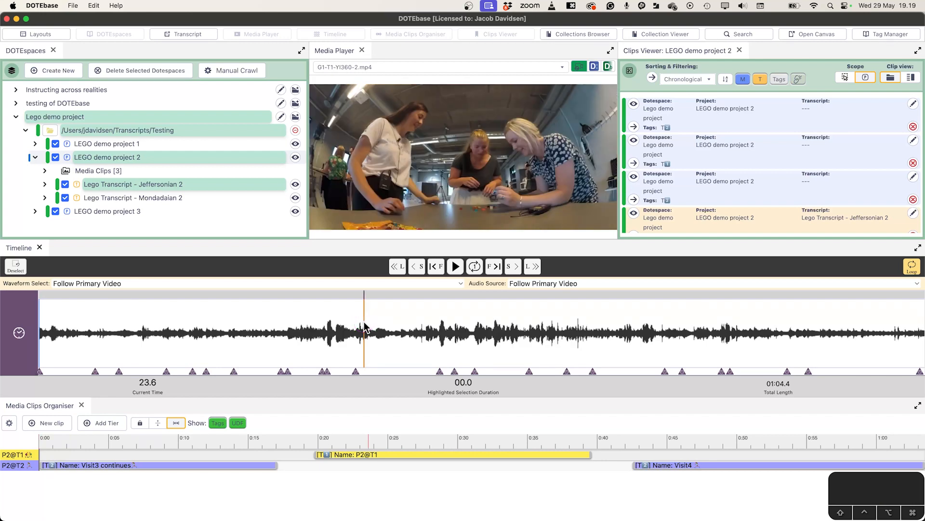
left_click_drag(363, 326, 422, 323)
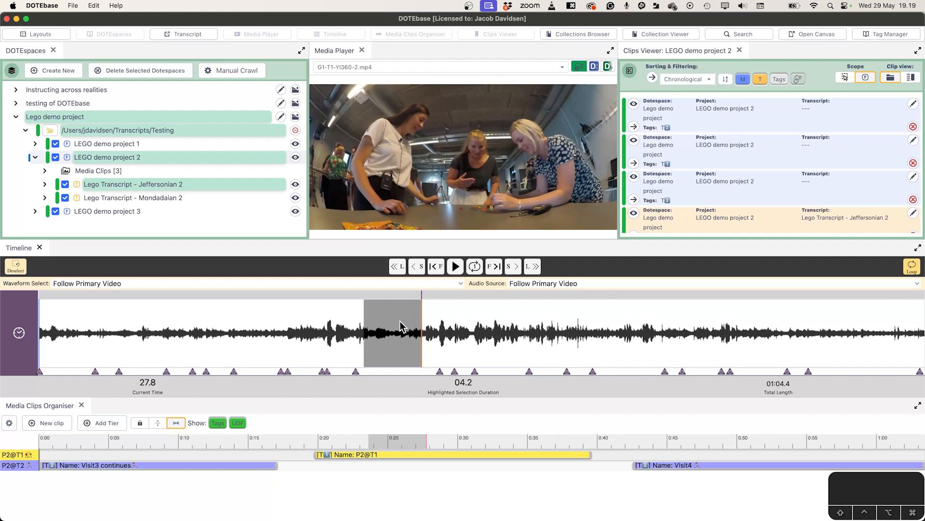
- Highlight a section about 7.4 s long on the timeline waveform, adjusting its edges to run from 20.10 to 28.3
left_click(348, 312)
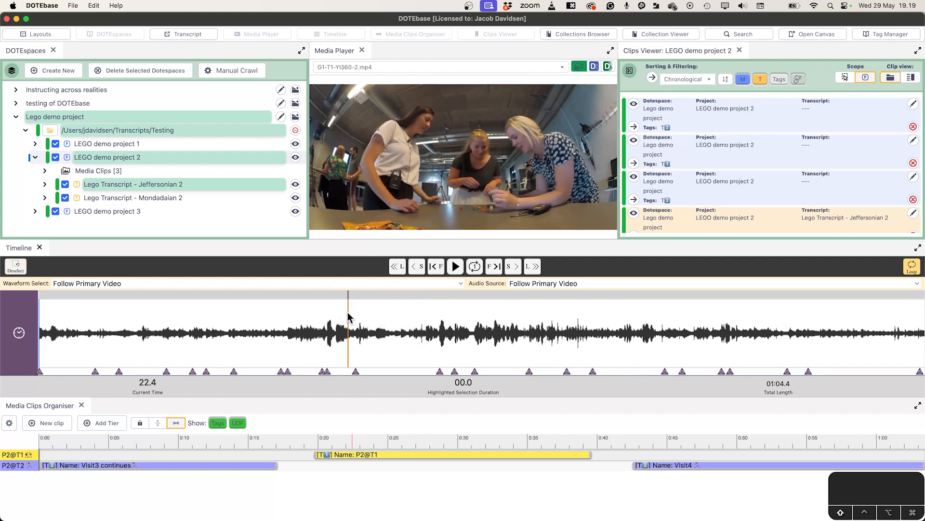
left_click(353, 317, "shift")
left_click_drag(354, 316, 417, 313)
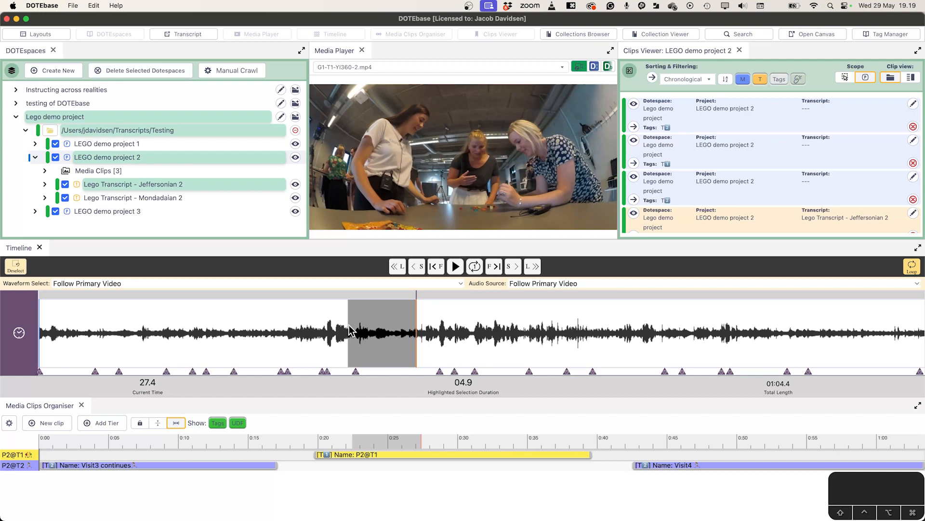
left_click_drag(349, 332, 328, 331)
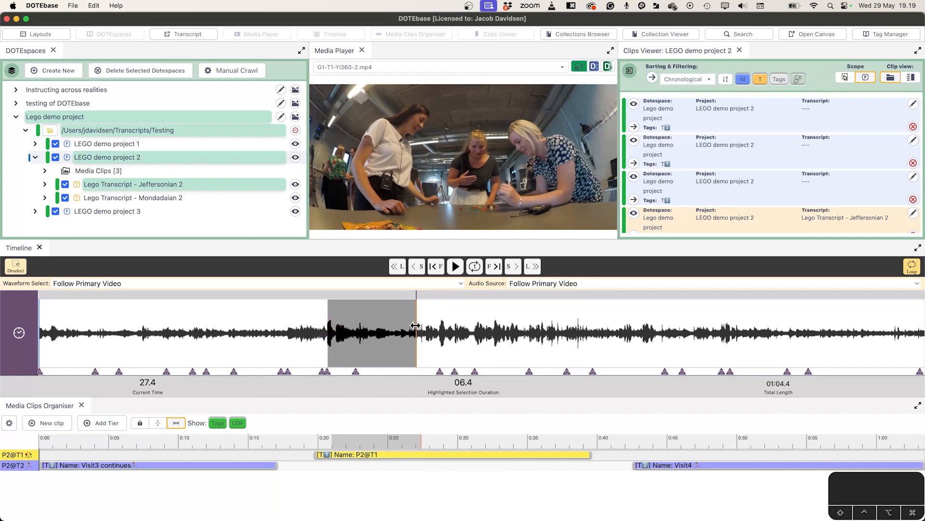
left_click_drag(417, 326, 429, 325)
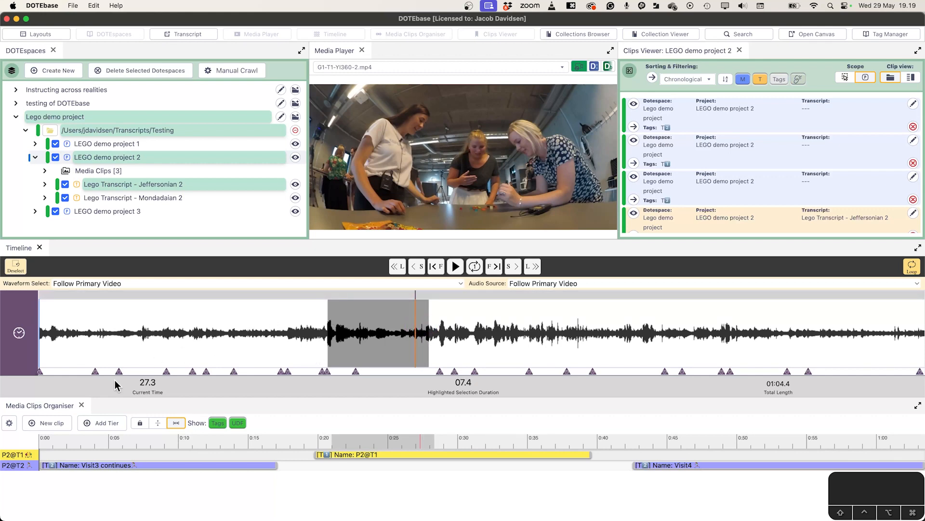
- Start a new media clip from the highlighted section and give it the existing T emoji tag
left_click(59, 422)
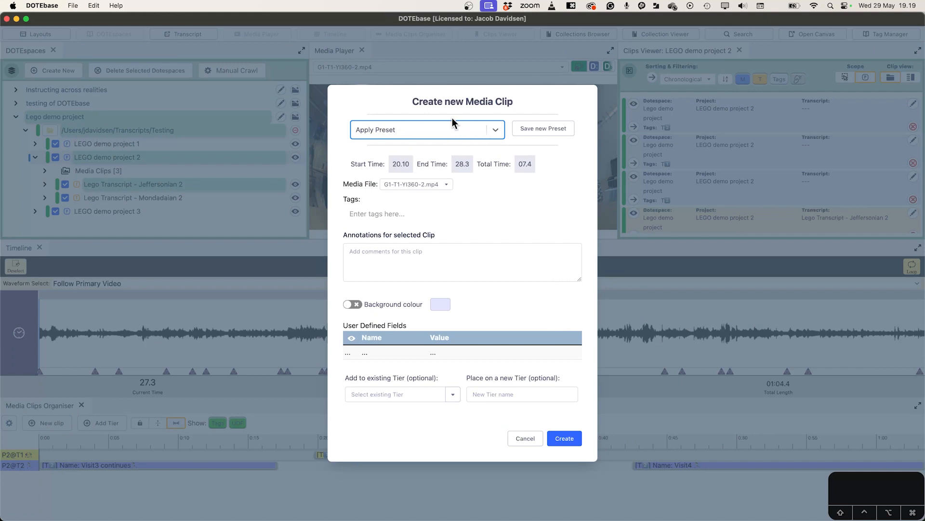
left_click(378, 214)
left_click(371, 231)
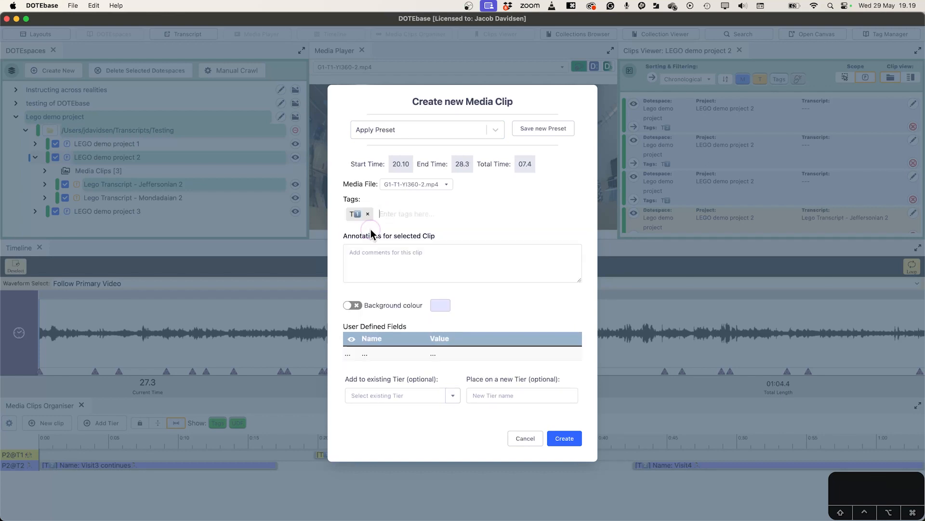
- Enter the annotation "This is a test" for the new media clip
left_click(388, 250)
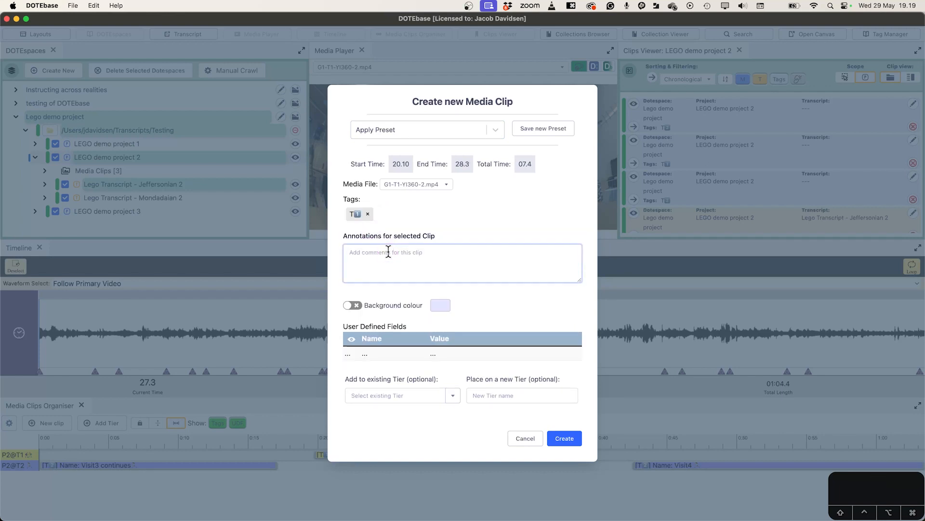
type("This a")
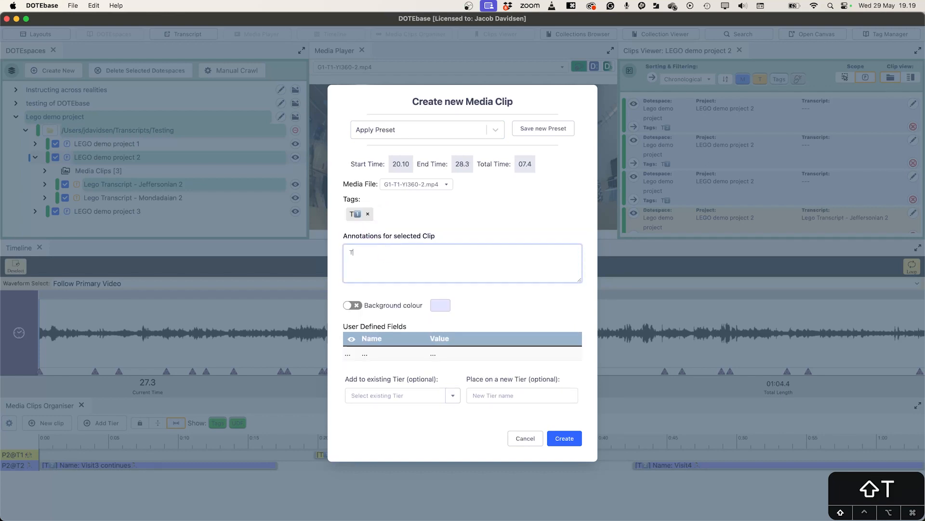
key("BackSpace")
type("ia")
key("BackSpace")
key("BackSpace")
key("BackSpace")
type("s as")
key("BackSpace")
type("test")
- Enable a background colour for the clip and set it to the light red default swatch (#ee9191ff)
left_click(354, 305)
left_click(441, 304)
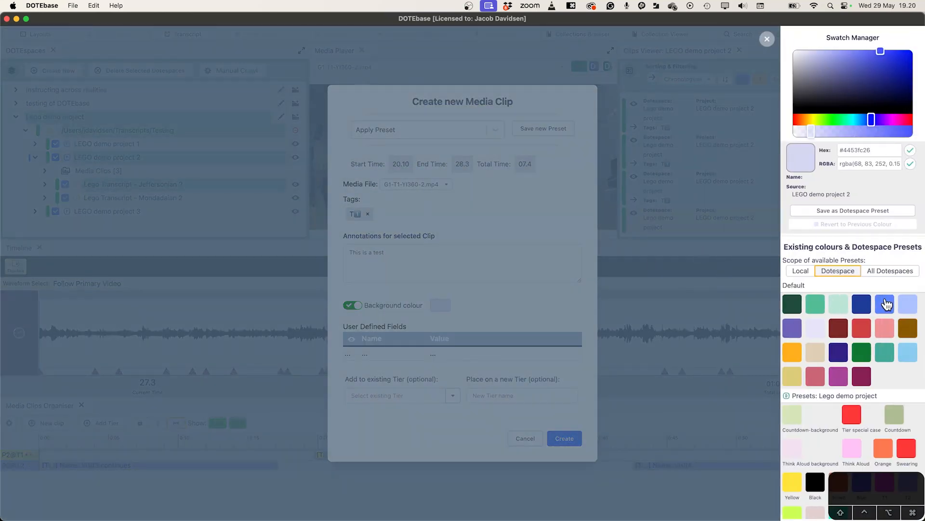
left_click(891, 330)
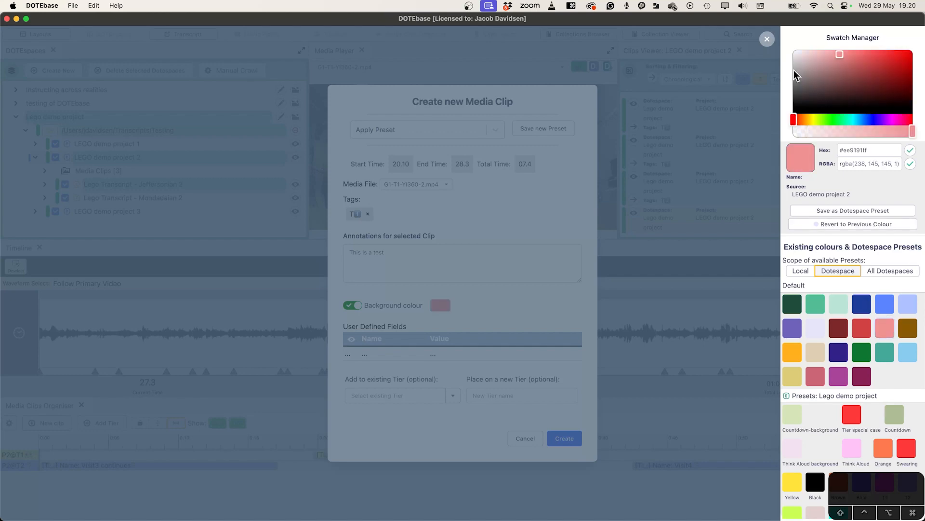
left_click(767, 38)
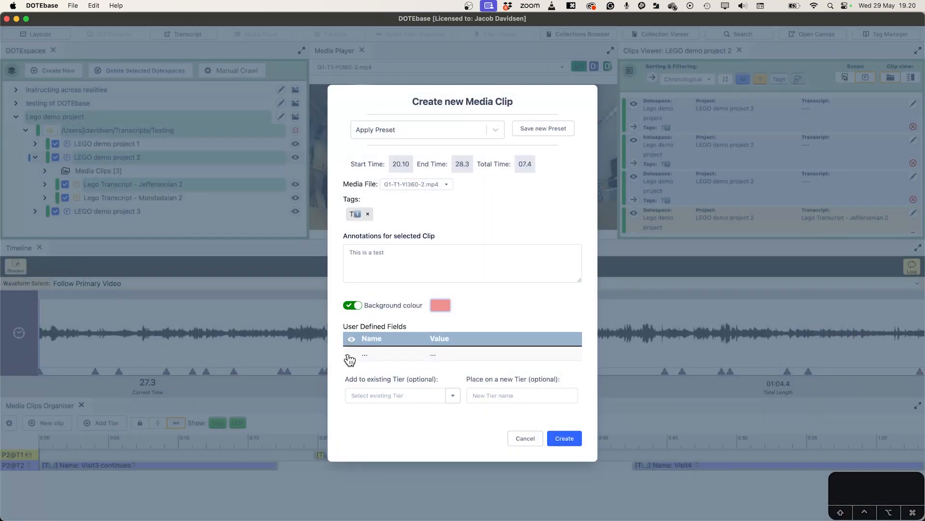
- Add a user-defined field with the name "test" and the value "test" to the clip
left_click(350, 360)
left_click(372, 355)
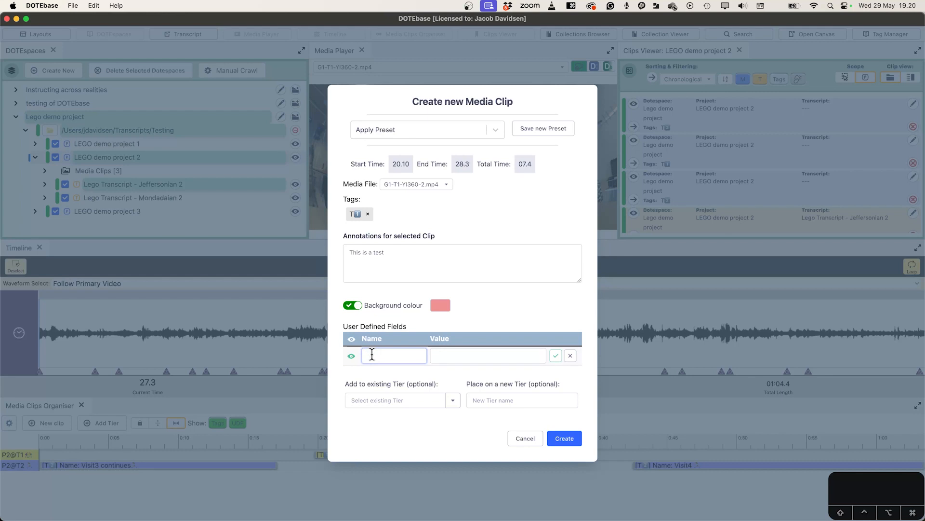
type("test")
key("Tab")
type("test")
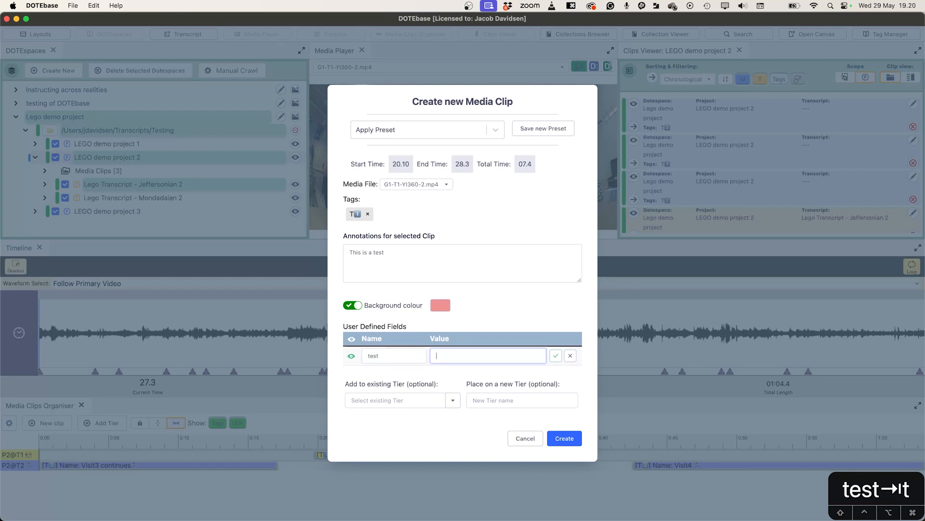
left_click(556, 355)
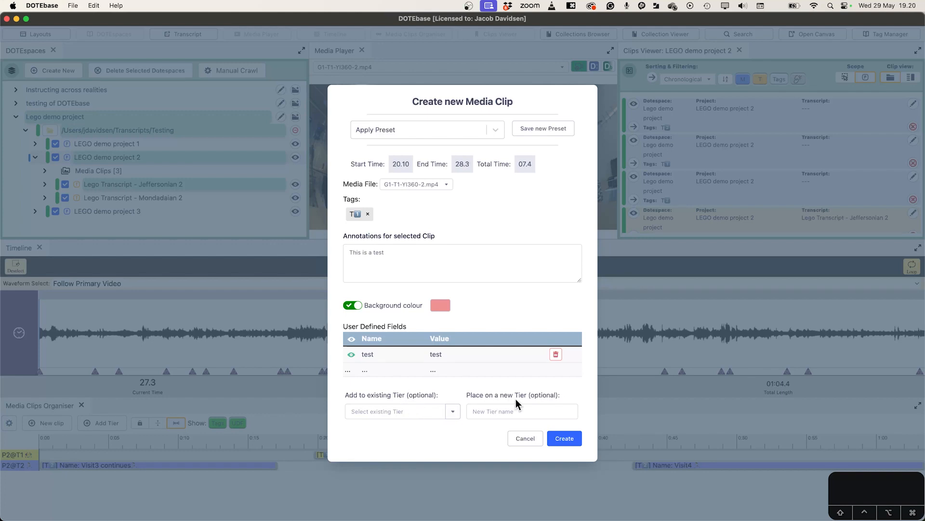
- Assign the clip to the existing tier P2@T1 and create it
left_click(453, 415)
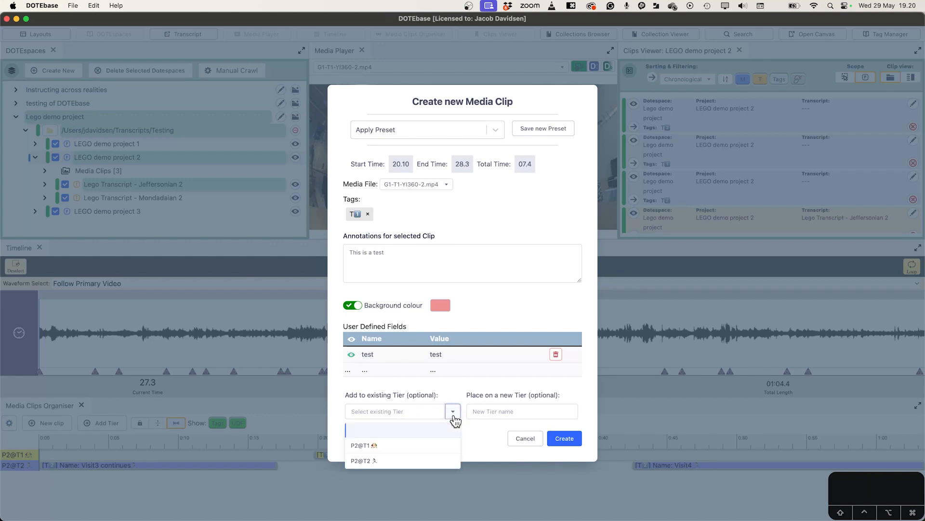
left_click(428, 447)
left_click(561, 439)
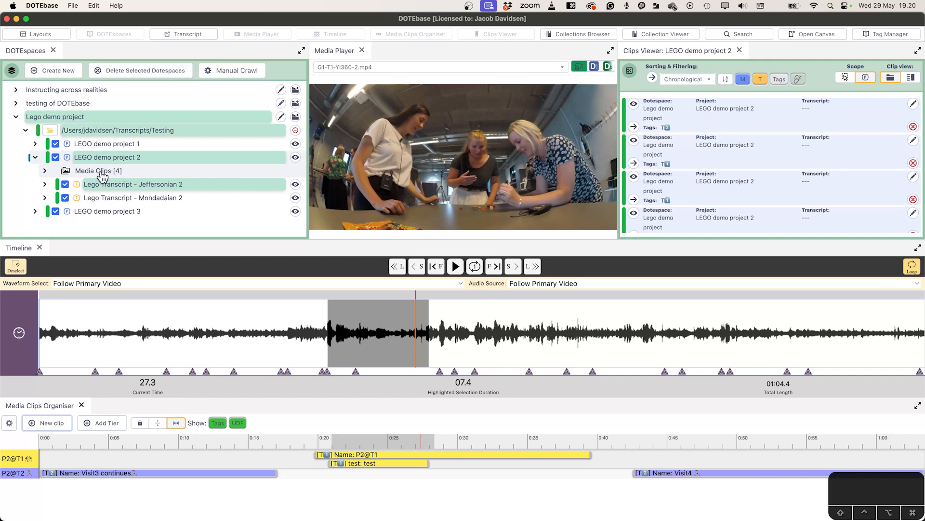
- Expand the media clips of LEGO demo project 2 and select the tagged clip from 20.10 to 28.3
left_click(45, 172)
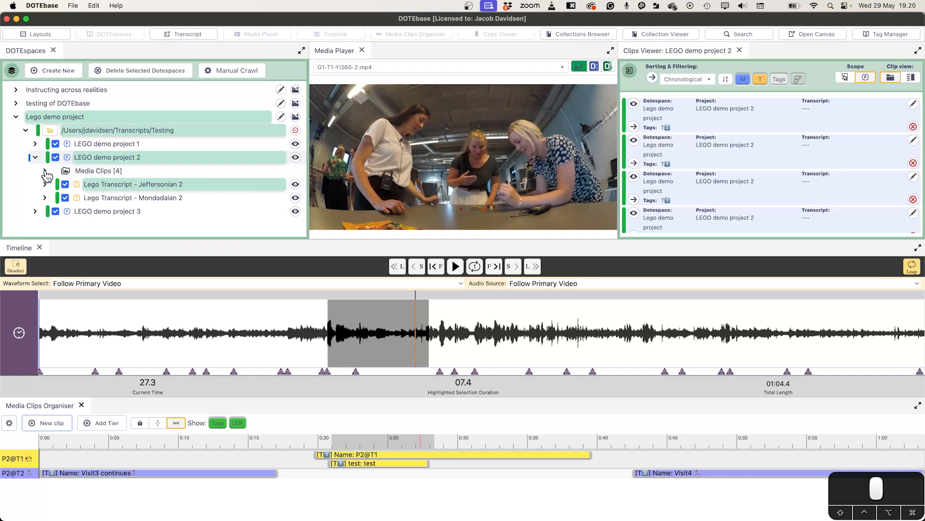
scroll(93, 182, "down", 2)
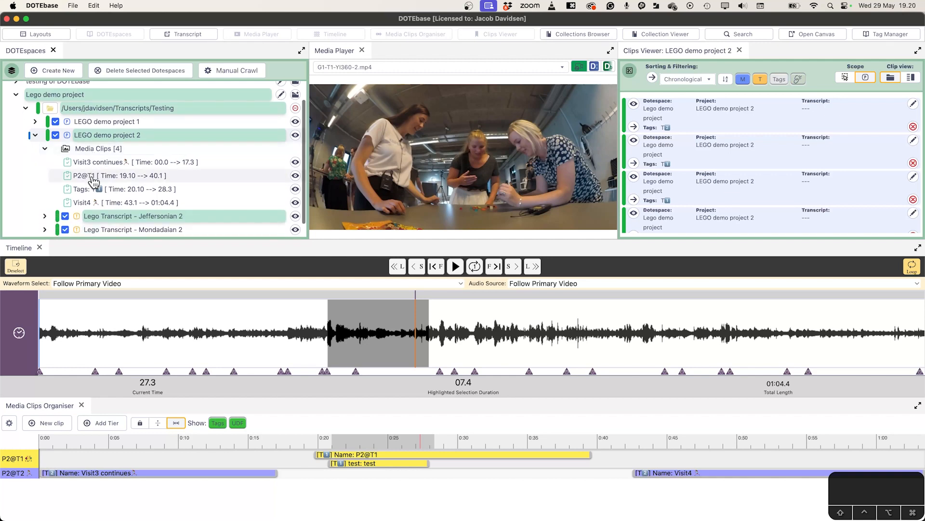
left_click(92, 192)
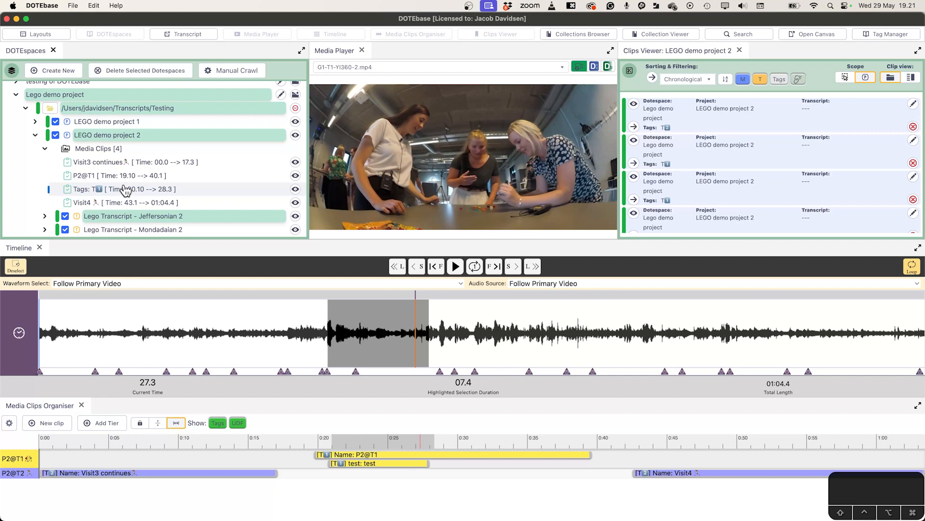
- Show the Visit3 continues clip on the timeline, followed by the P2@T1 and test clips from the P2@T1 tier
left_click(296, 162)
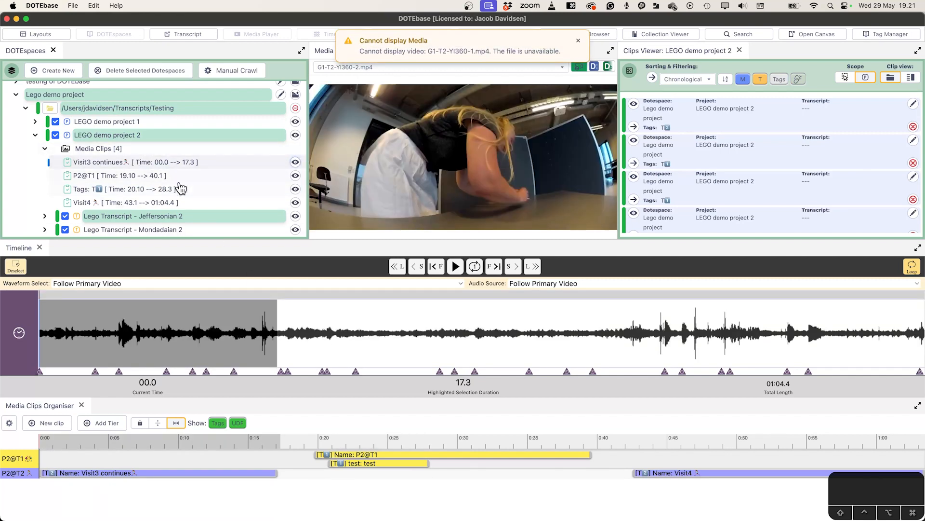
left_click(408, 460)
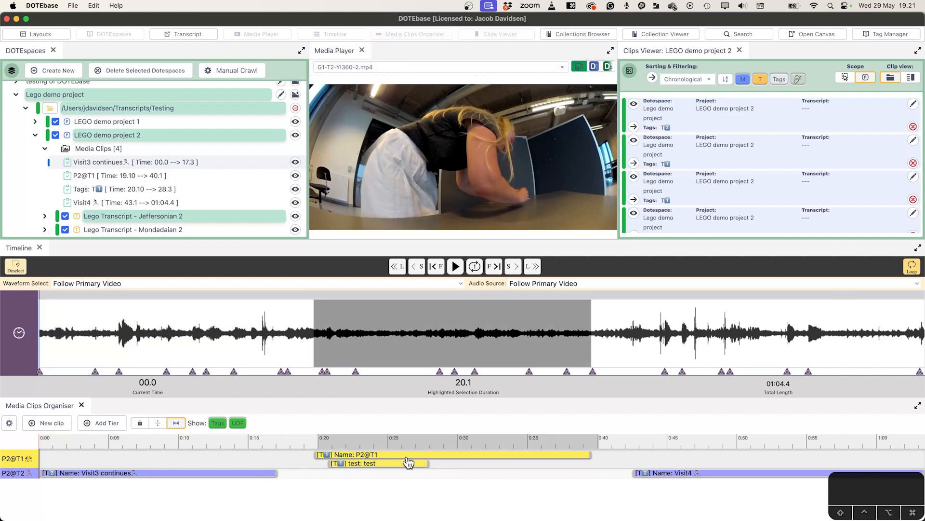
left_click(406, 463)
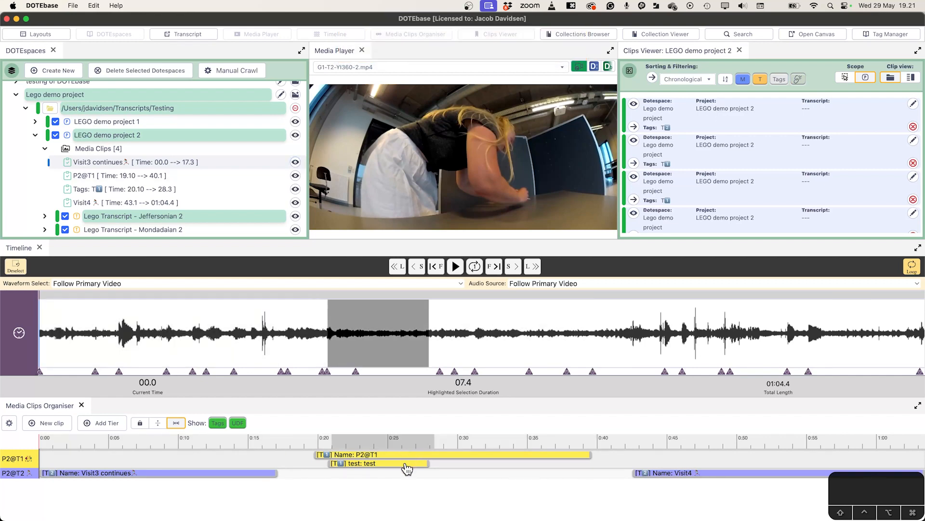
- Open the test clip on tier P2@T1 for editing and save it without changing its details
right_click(406, 465)
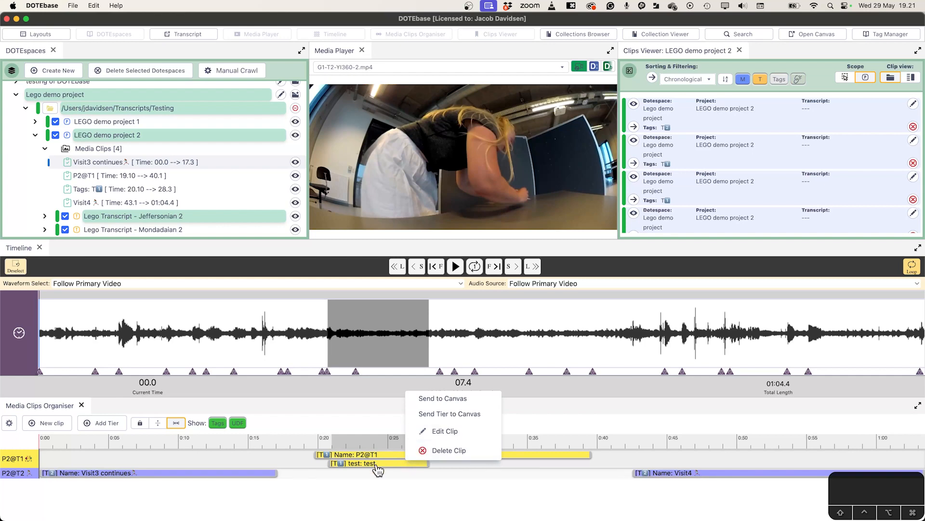
left_click(451, 432)
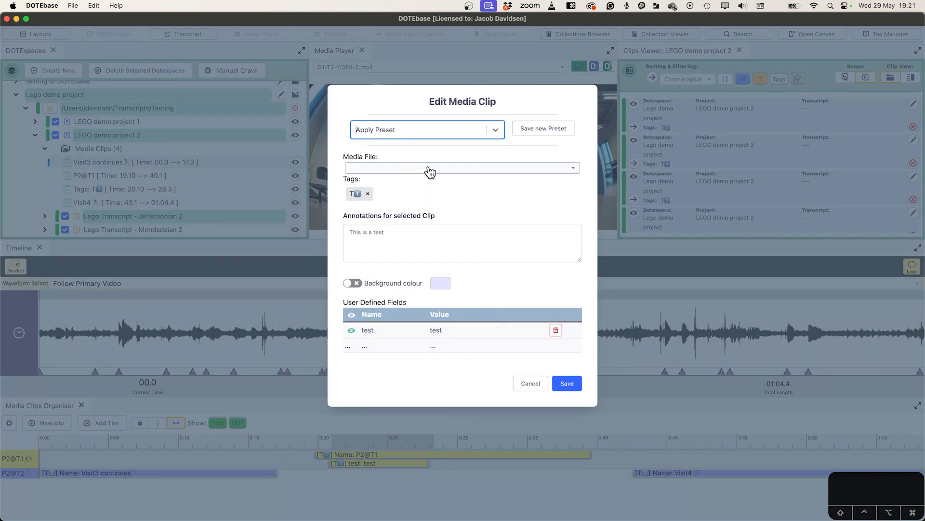
left_click(566, 383)
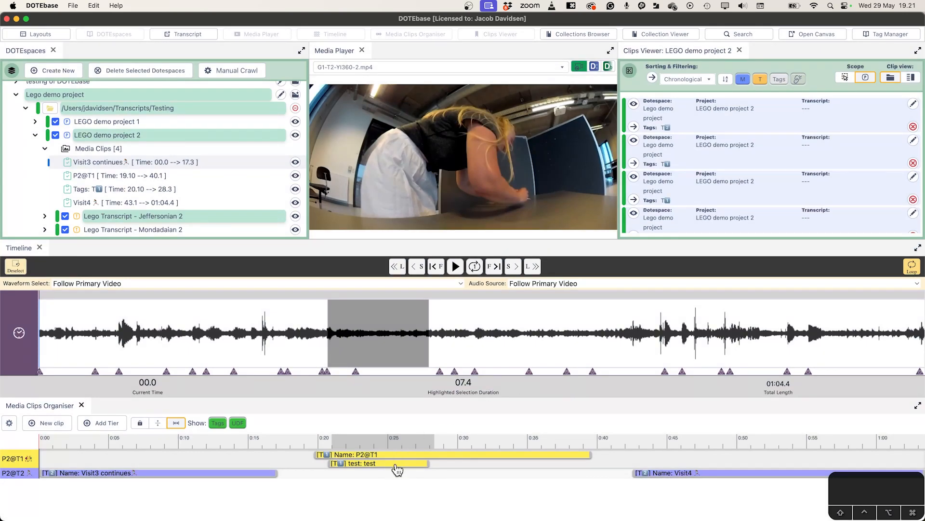
right_click(397, 465)
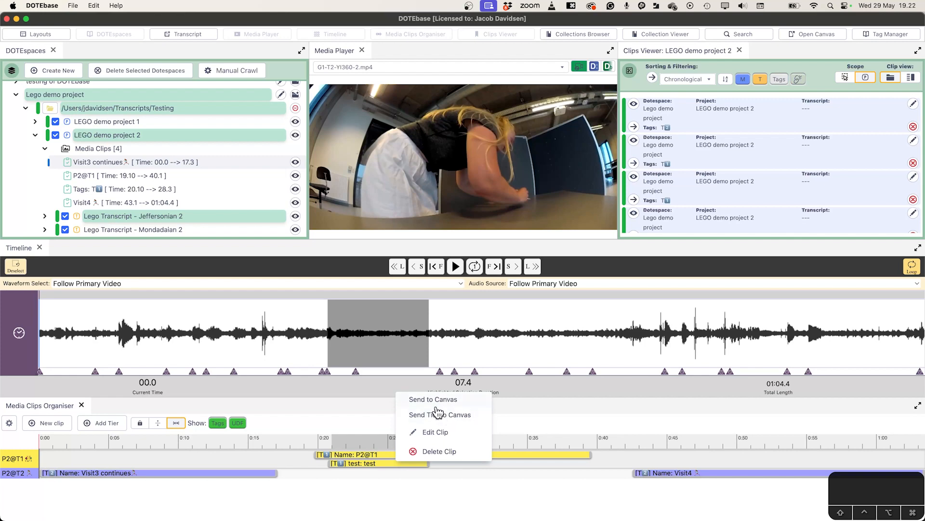
left_click(450, 490)
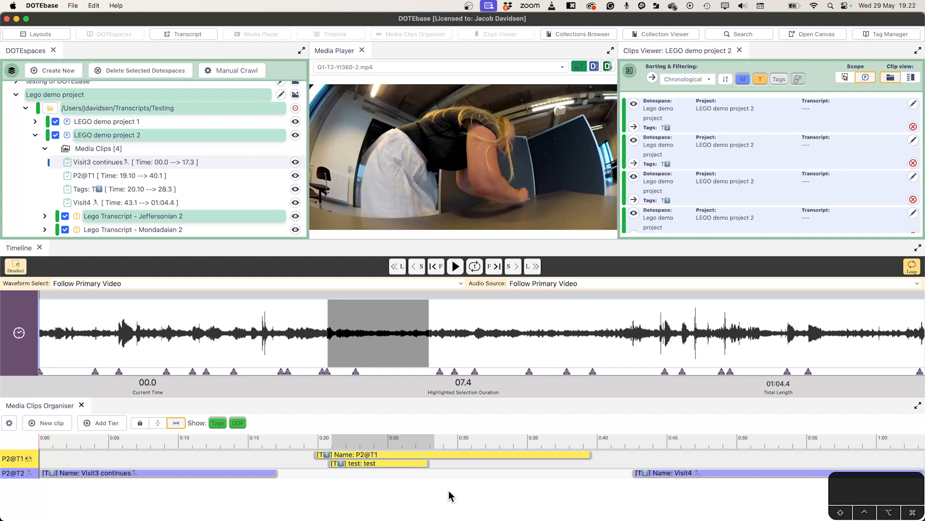